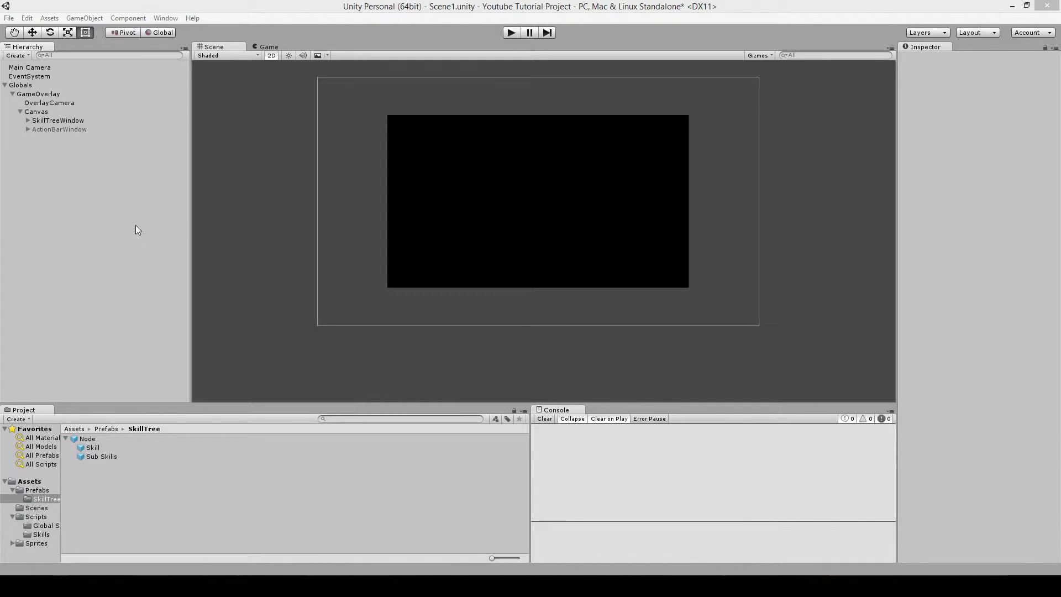
Select SkillTreeWindow and expand it to list Border, SkillsScrollRect and SkillTreeRoot.
click(57, 121)
click(28, 120)
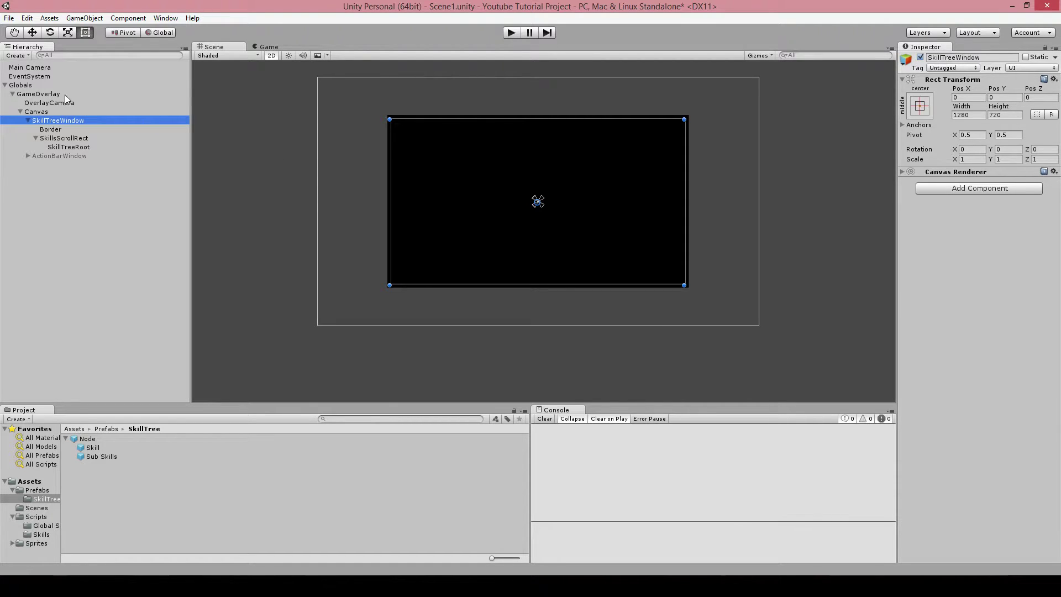
Select Border to view its black Image, which extends 15 px past the window on every side.
click(28, 121)
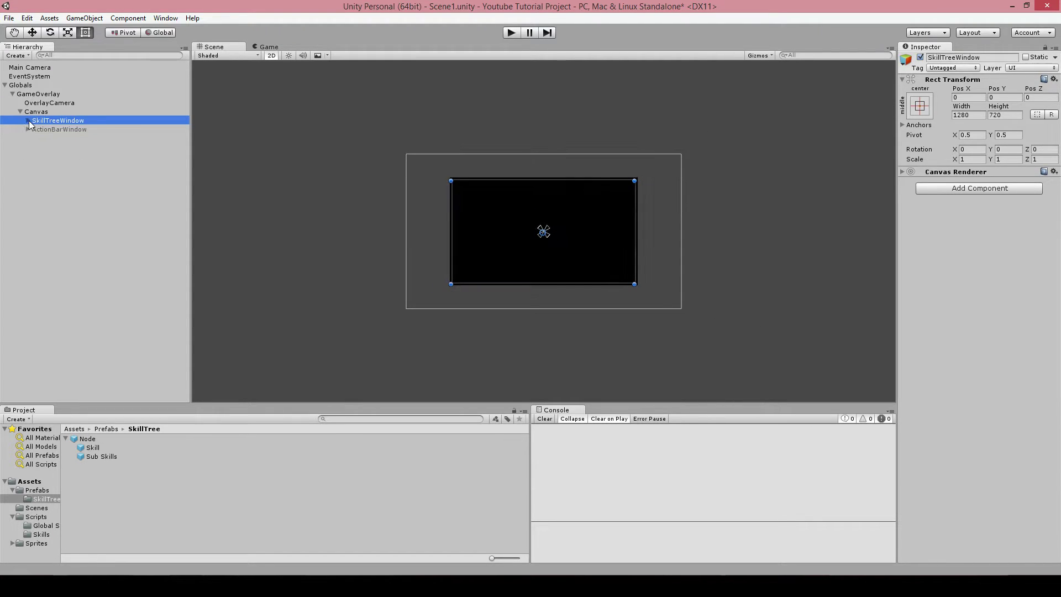
click(28, 121)
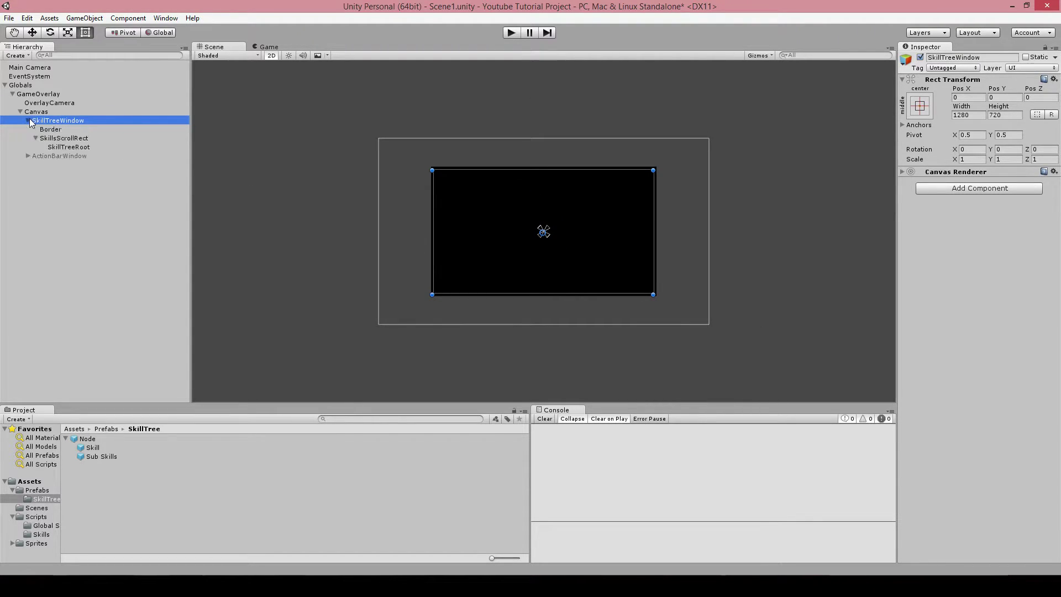
scroll(549, 255, up, 2)
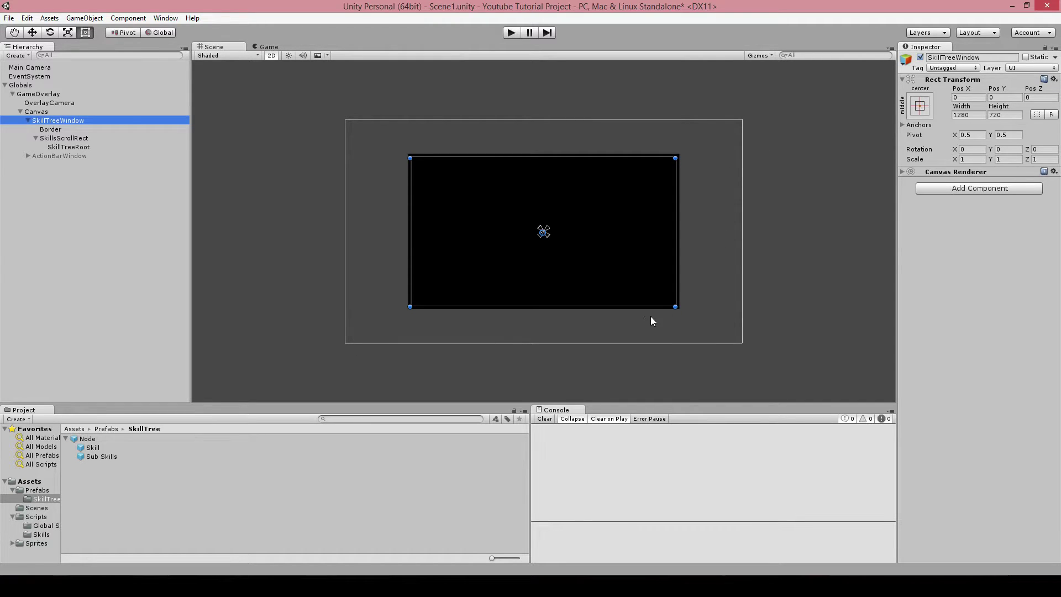
click(64, 128)
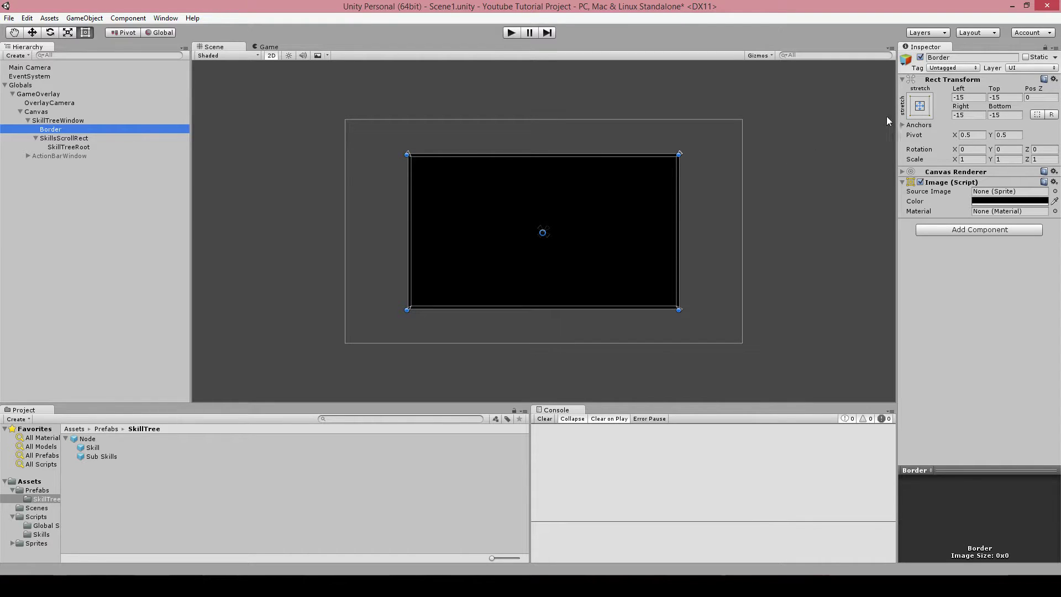
scroll(671, 182, up, 2)
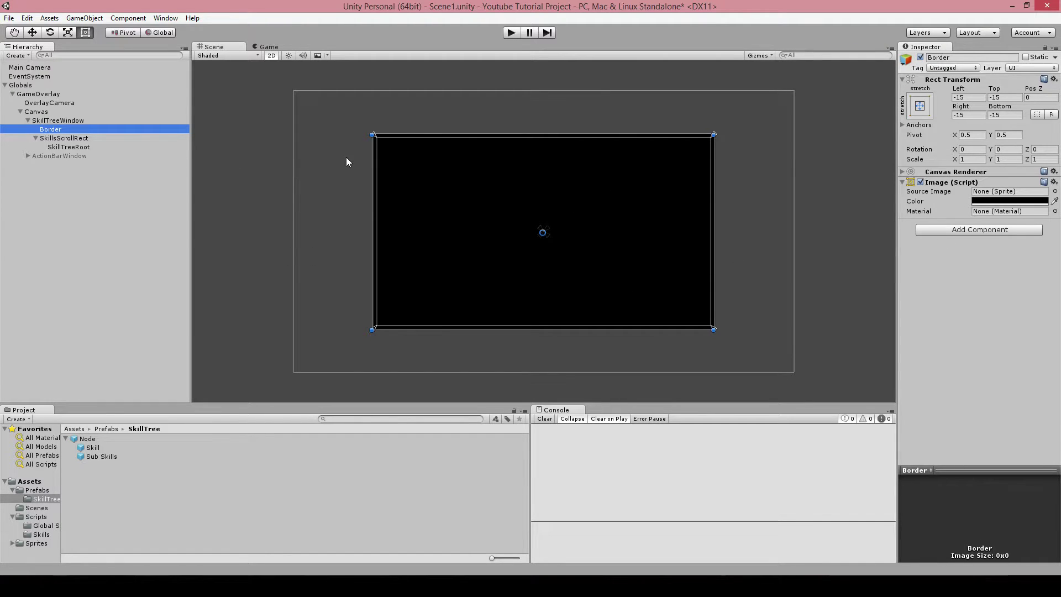
Select SkillsScrollRect to view its clamped Scroll Rect on SkillTreeRoot and its Mask.
click(52, 138)
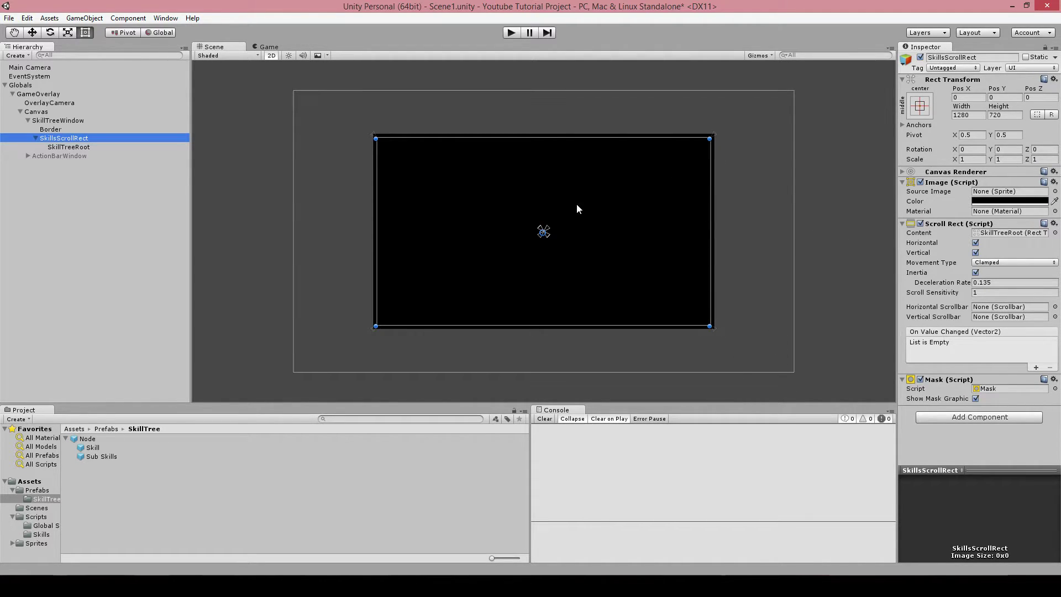
Select SkillTreeRoot to view its Upper Center Horizontal Layout Group and Preferred Size fitter.
click(76, 146)
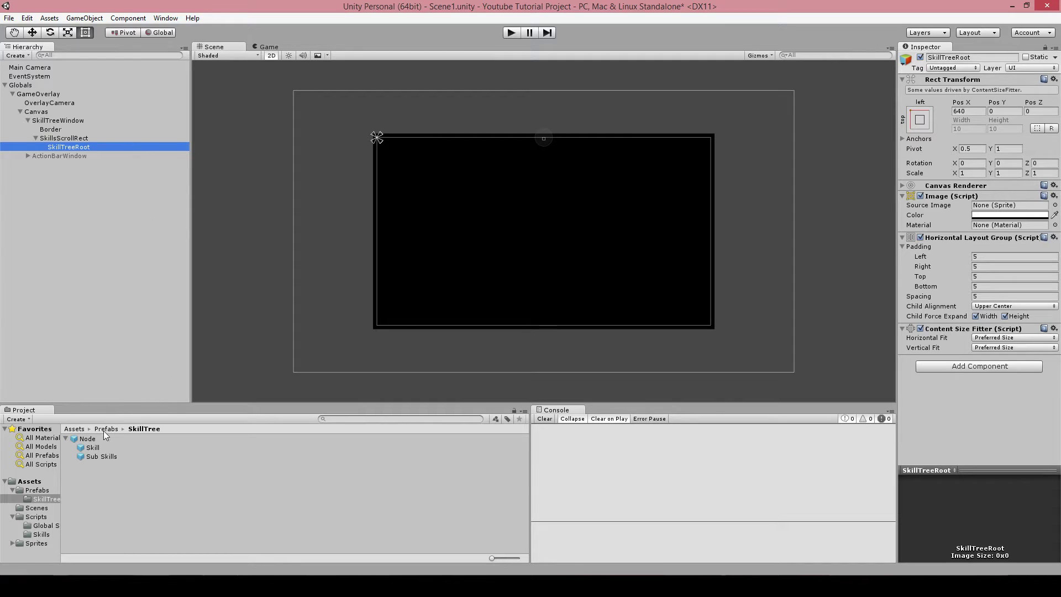
Inspect the Node prefab's Image and layout, then the Skill prefab's Button and 100×100 Layout Element.
click(88, 437)
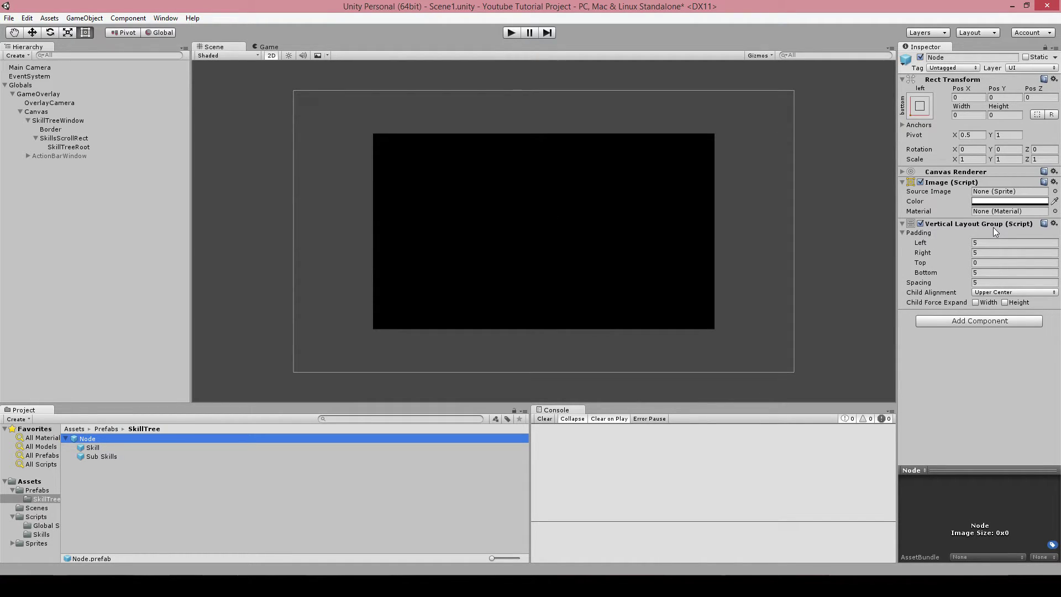
click(902, 182)
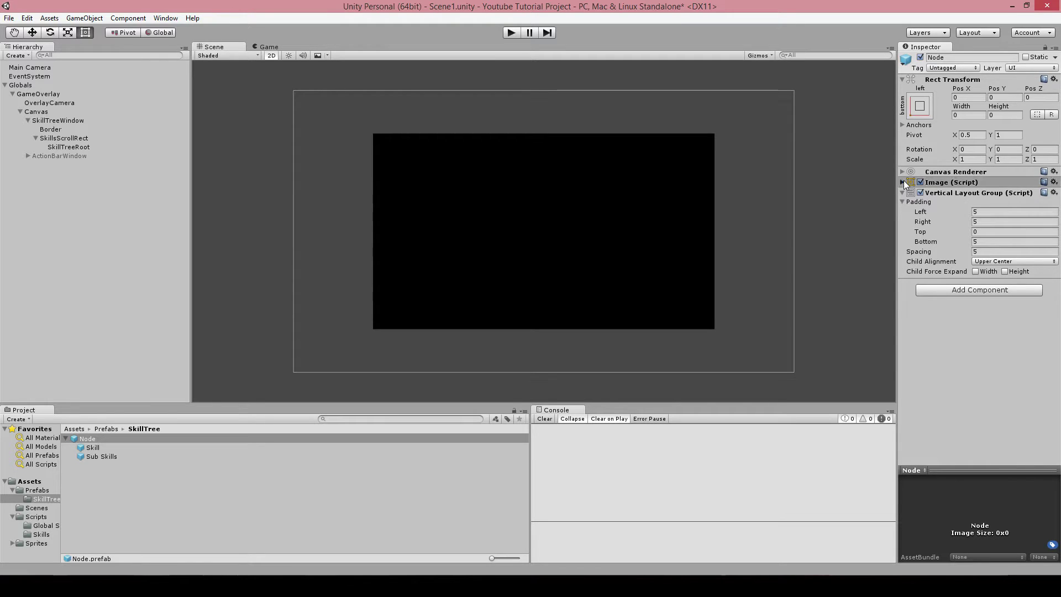
click(903, 182)
click(976, 189)
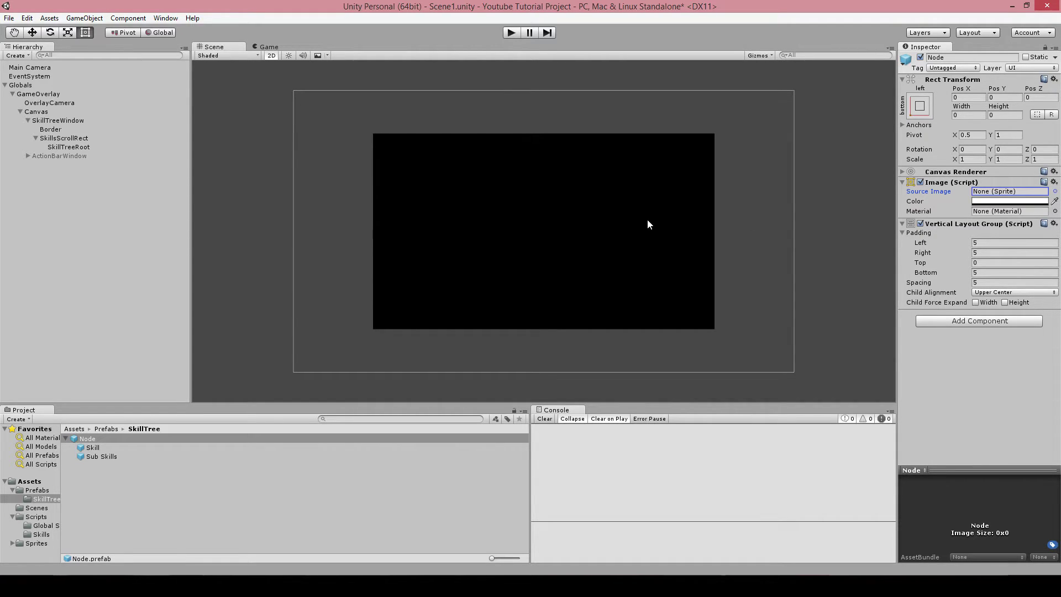
click(91, 447)
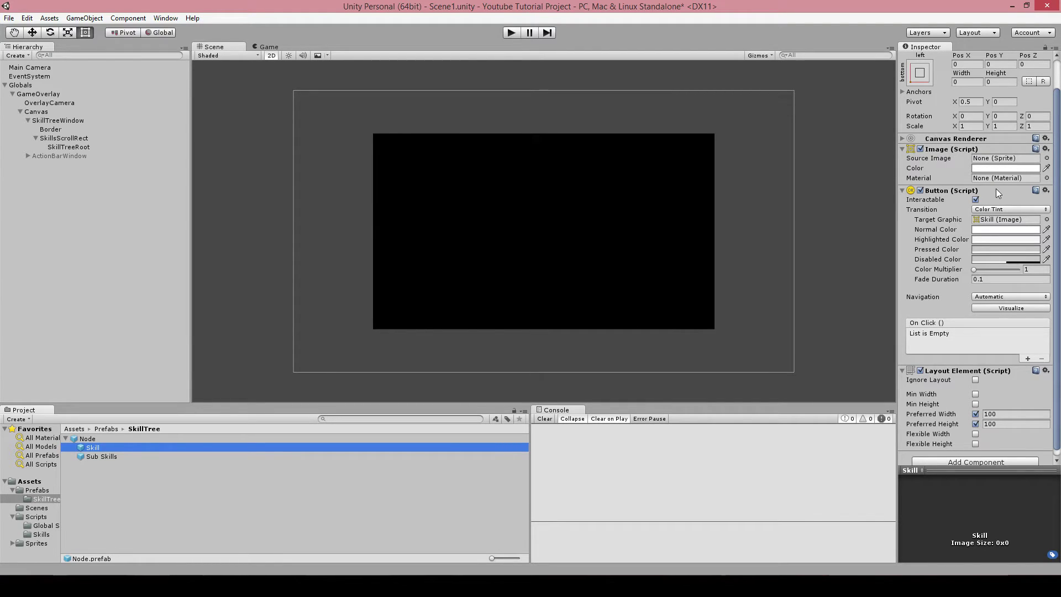
scroll(989, 309, down, 1)
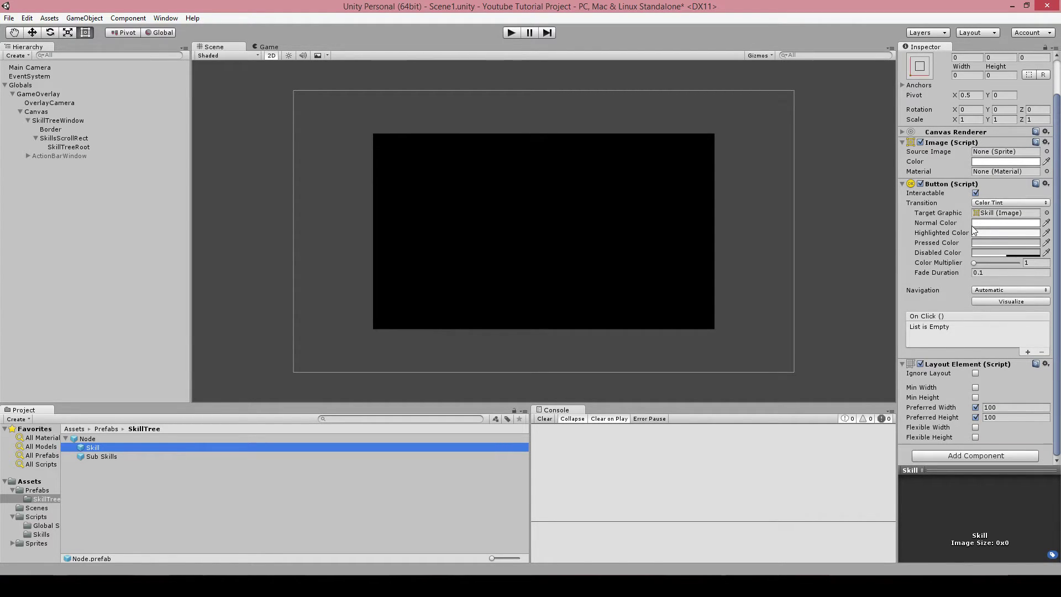
click(997, 409)
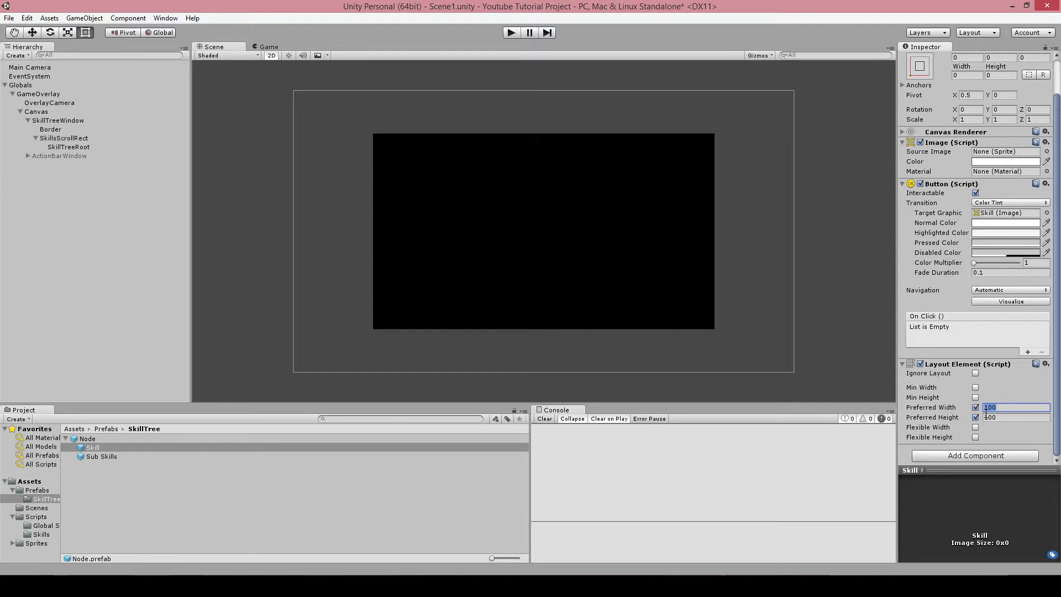
click(1000, 407)
Add a Node prefab instance under SkillTreeRoot.
click(54, 111)
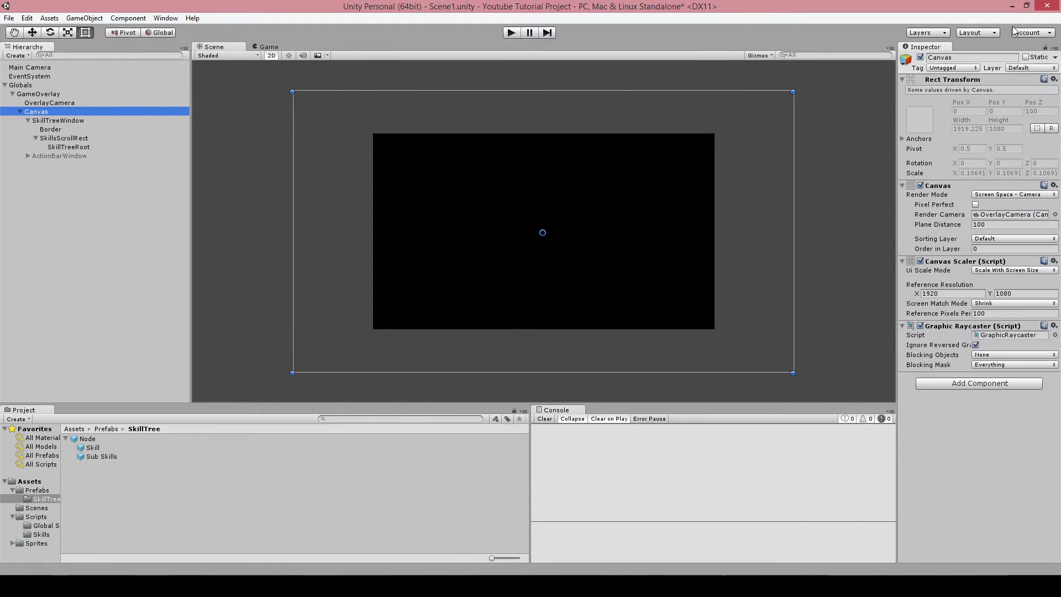
click(51, 147)
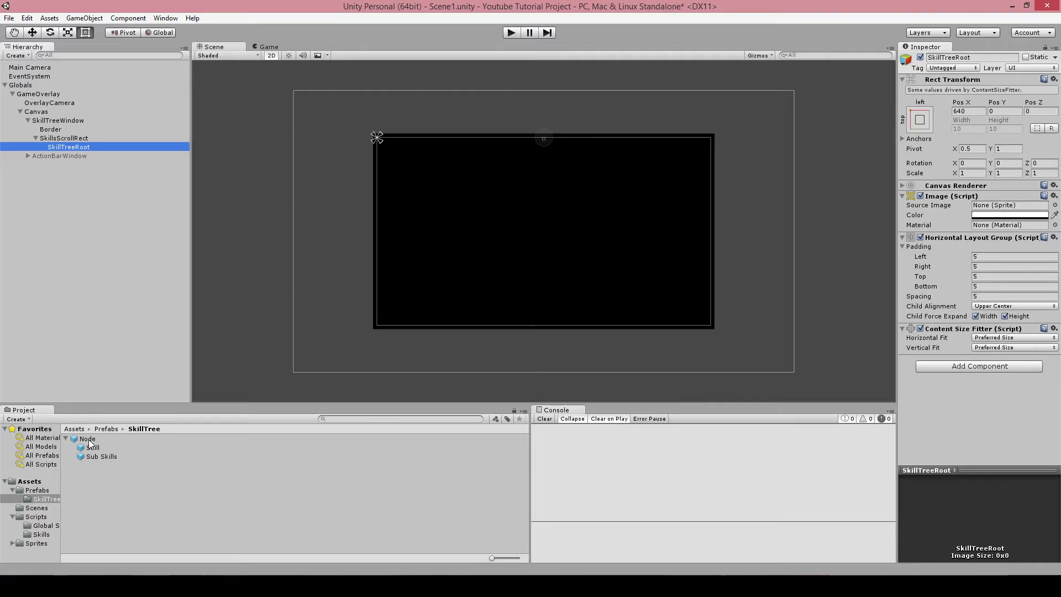
drag(87, 438, 89, 147)
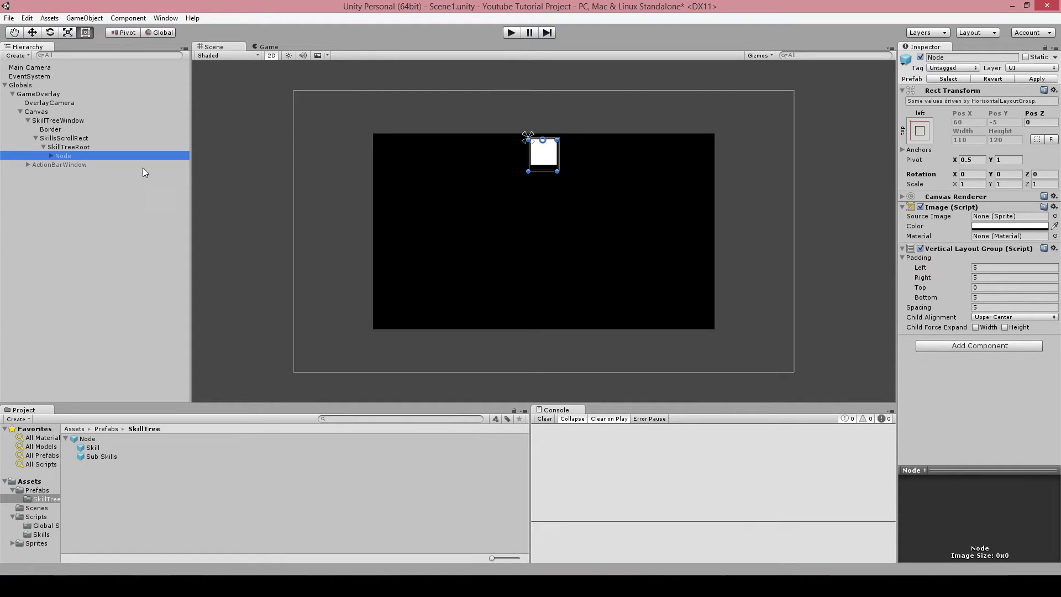
Expand the new Node and inspect its Skill and Sub Skills children.
click(64, 147)
click(65, 155)
click(51, 156)
click(70, 164)
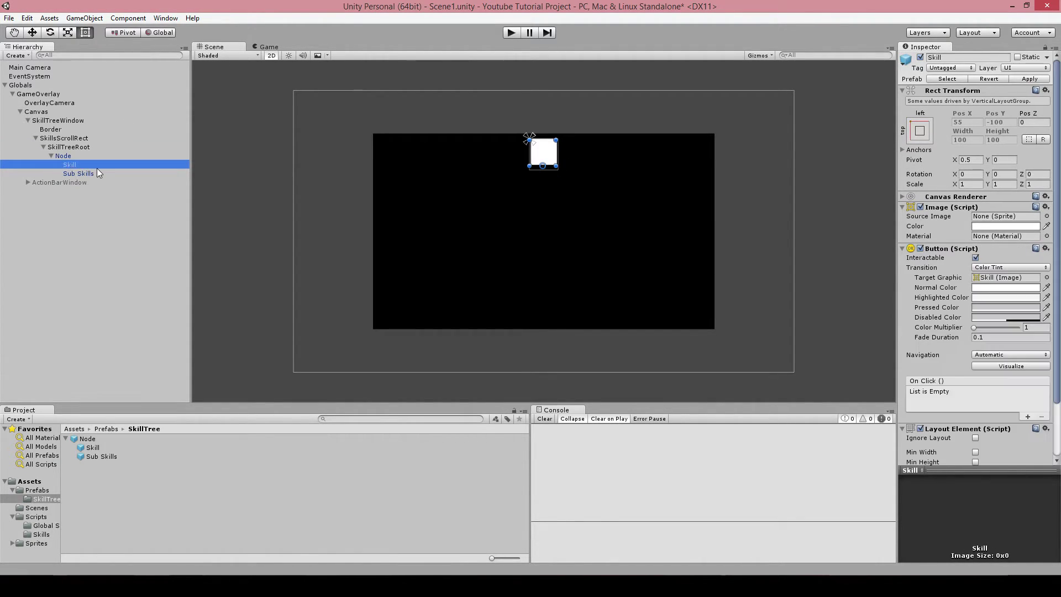
click(70, 173)
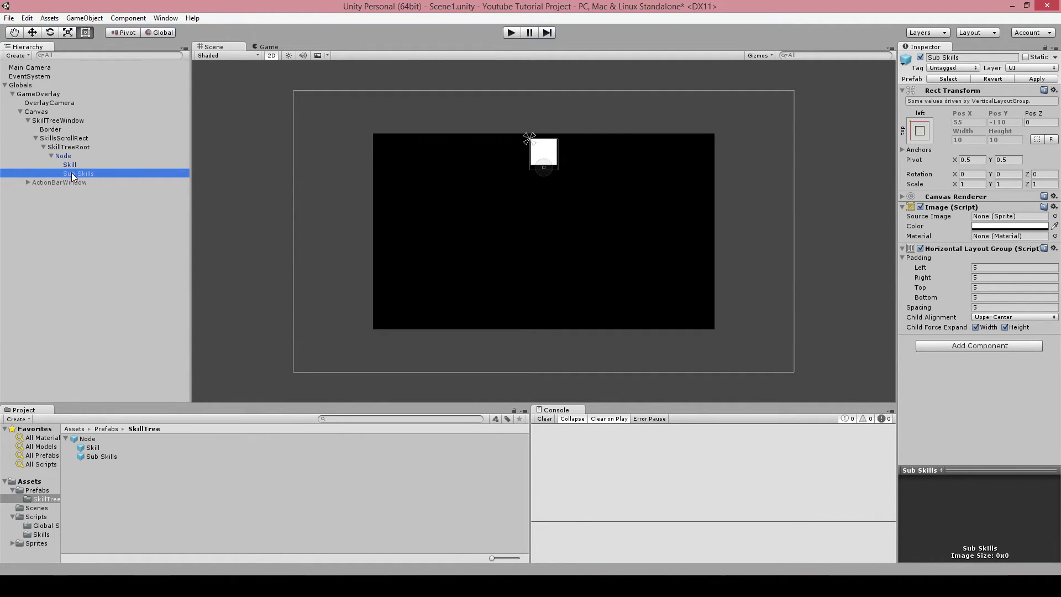
Add two child Node instances under the Node's Sub Skills.
drag(90, 436, 108, 173)
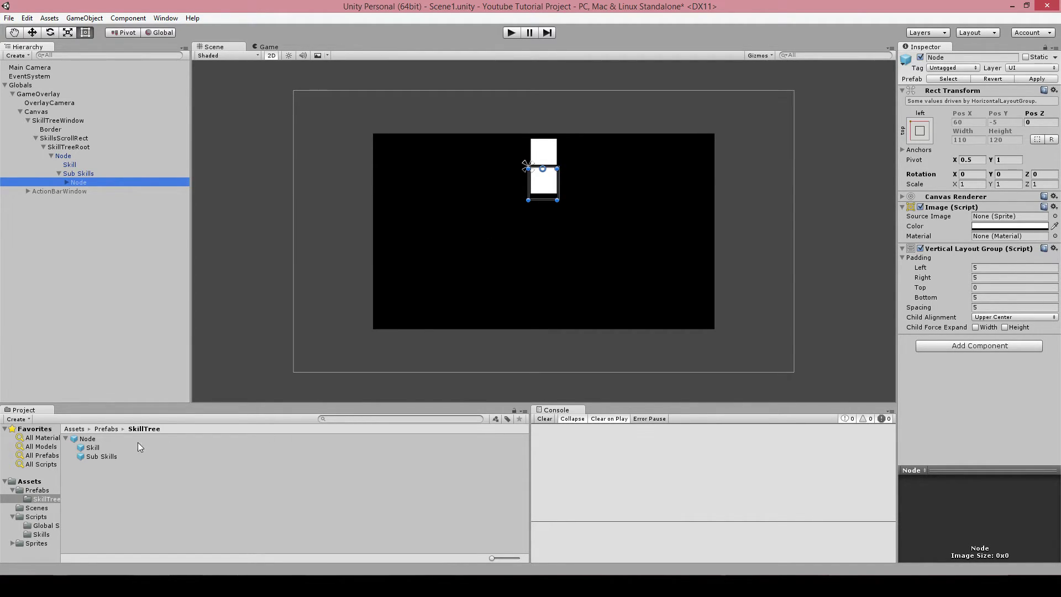
drag(108, 440, 76, 175)
click(58, 174)
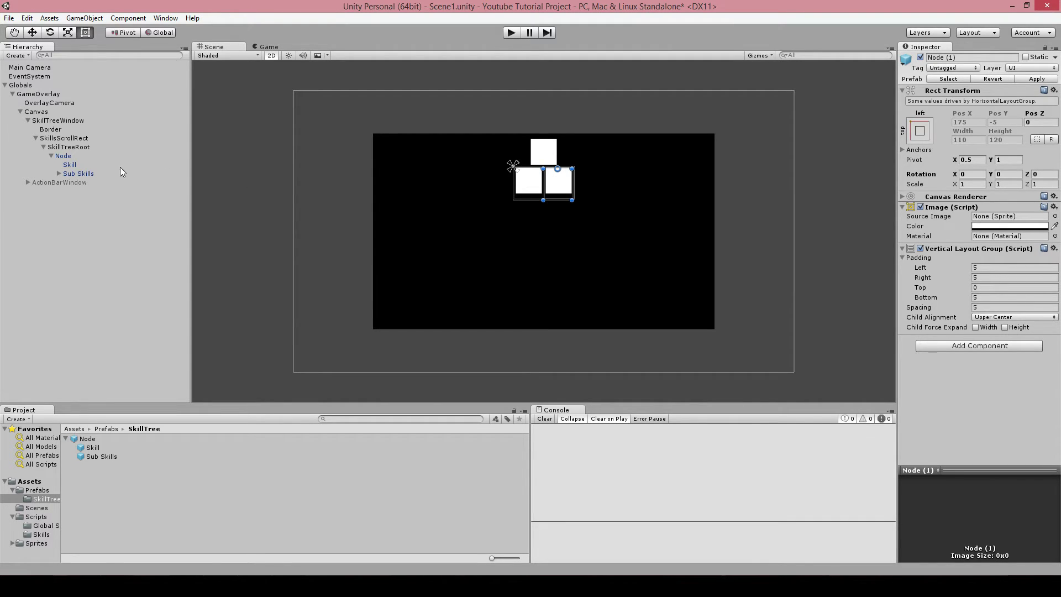
click(61, 173)
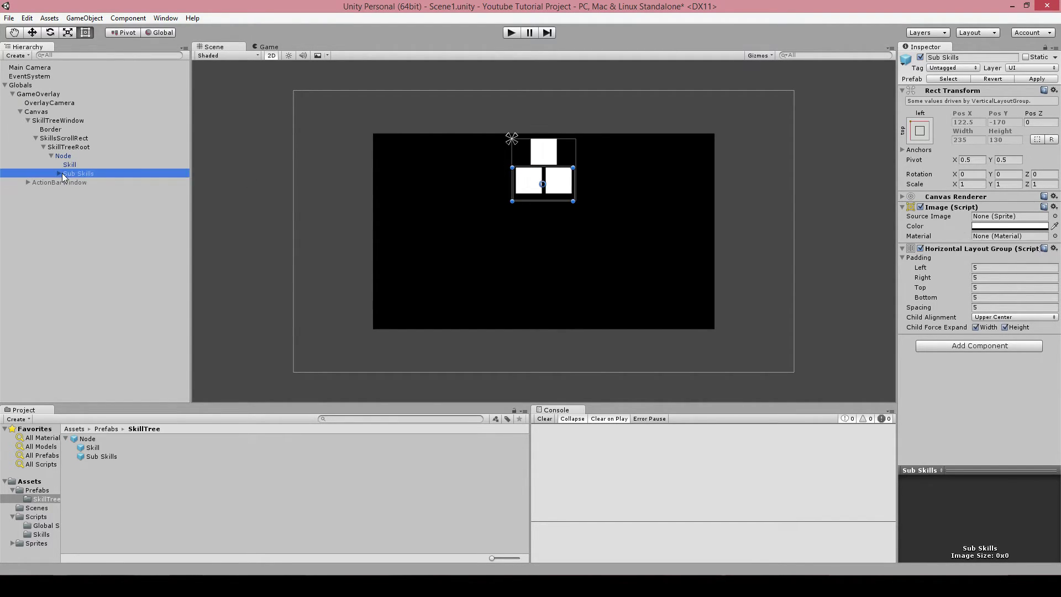
Nest two more Nodes under the first child's Sub Skills, then select the root Node.
click(67, 182)
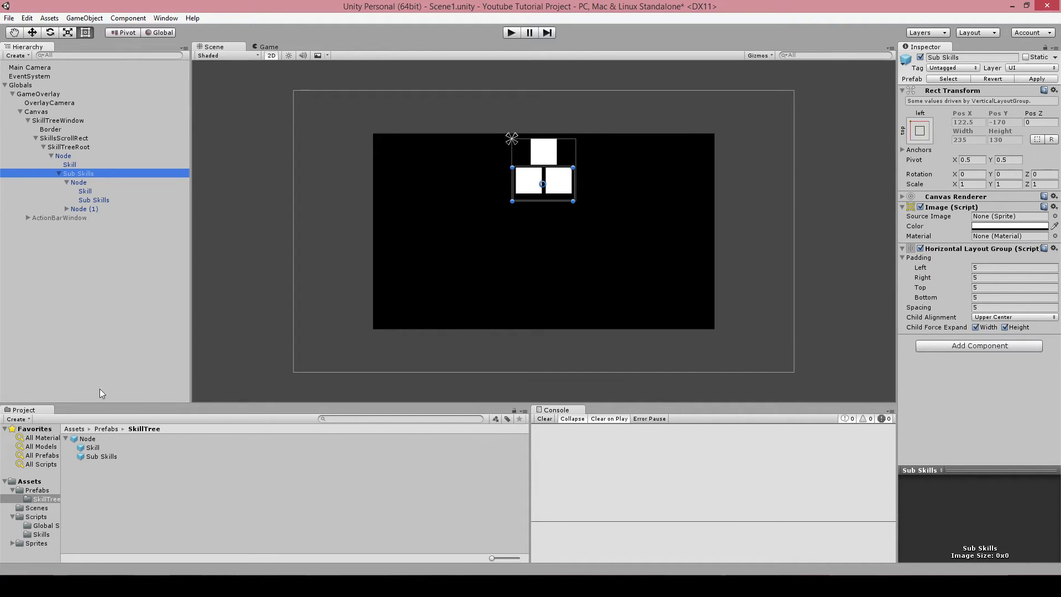
drag(87, 439, 94, 203)
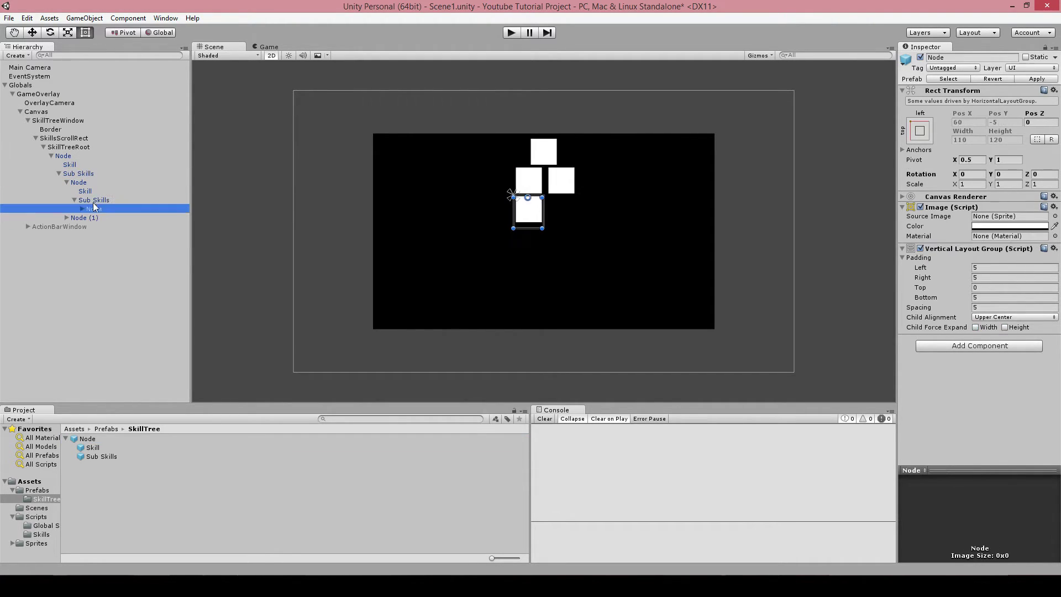
drag(84, 441, 95, 201)
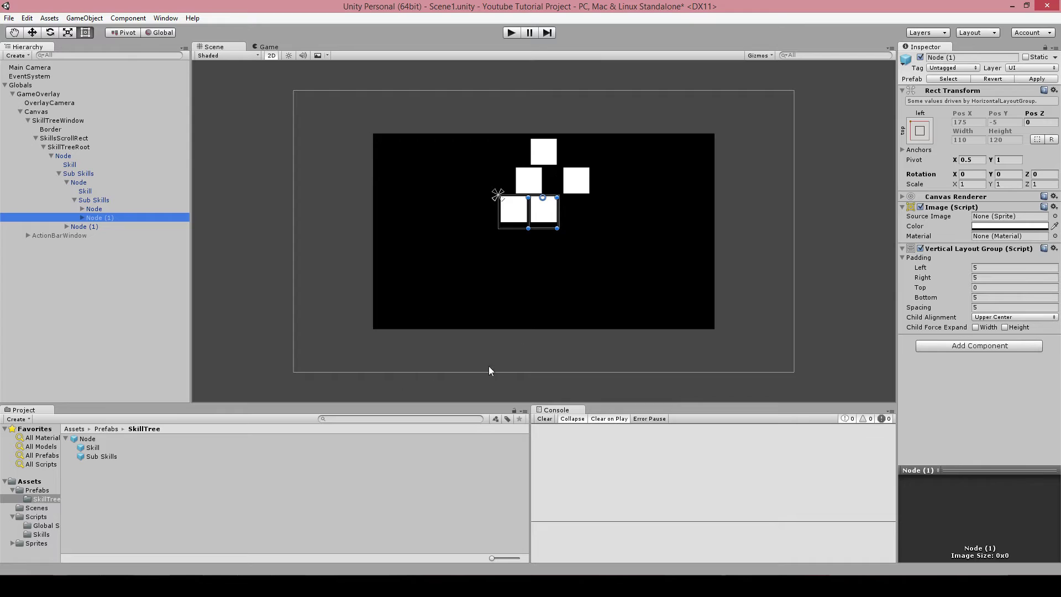
scroll(590, 194, up, 1)
scroll(586, 202, up, 1)
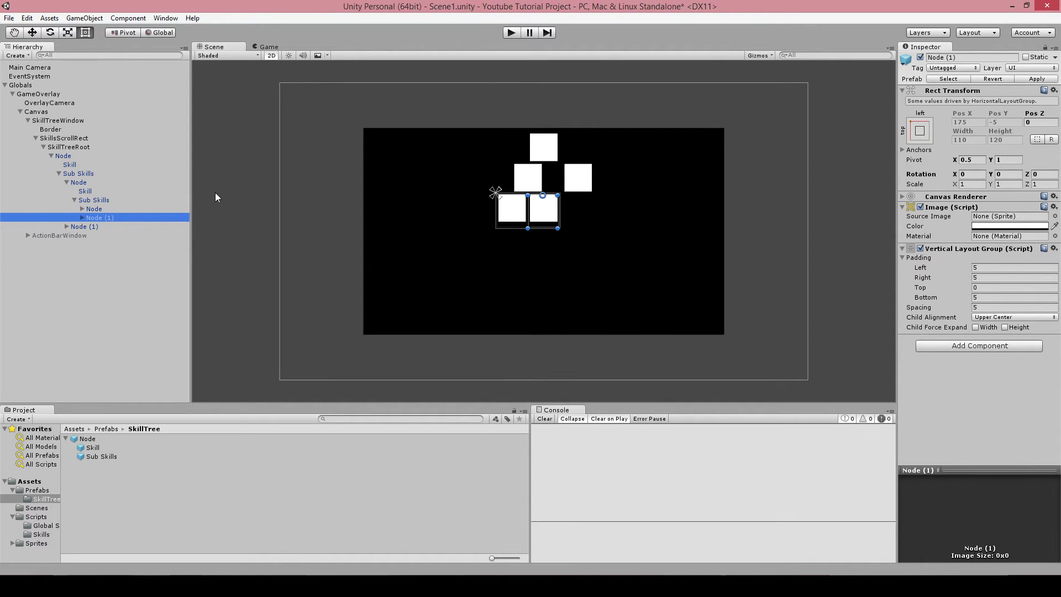
click(64, 156)
click(52, 156)
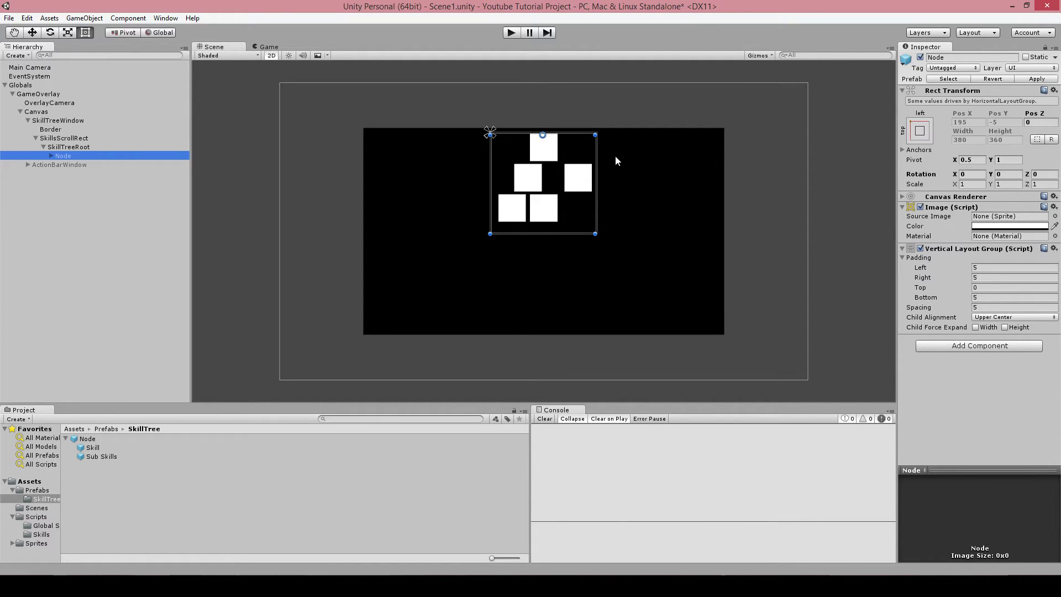
Duplicate the Node twice and expand Node (1) and its Sub Skills.
key(ctrl+d)
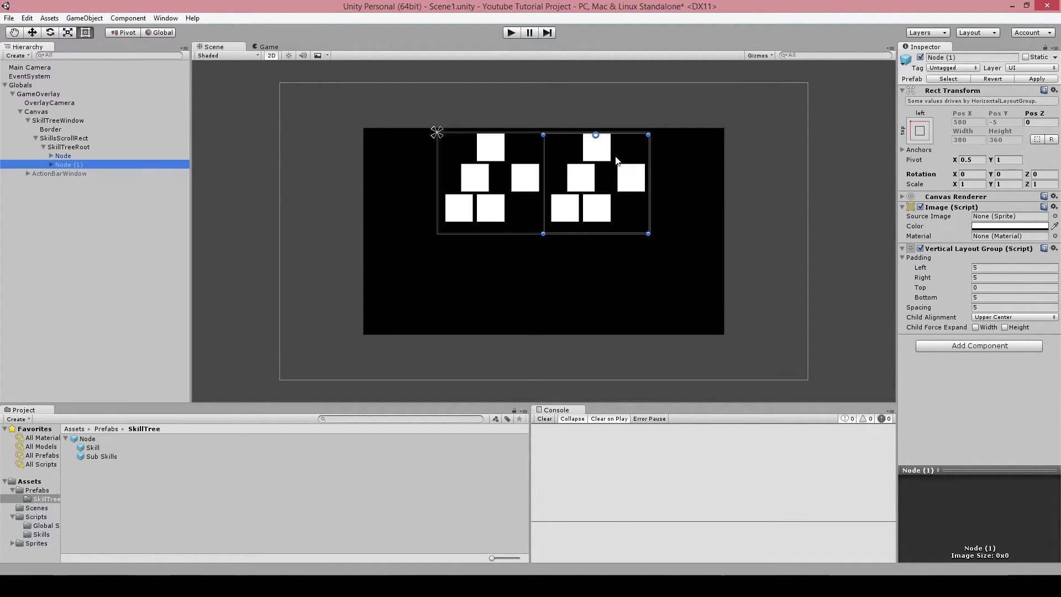
key(ctrl+d)
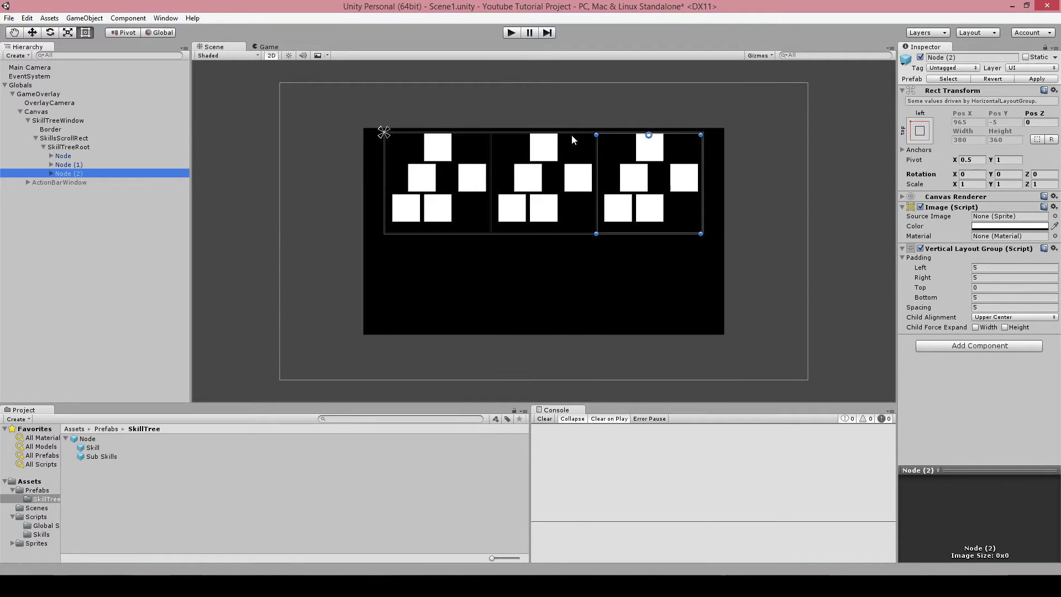
click(52, 165)
click(58, 183)
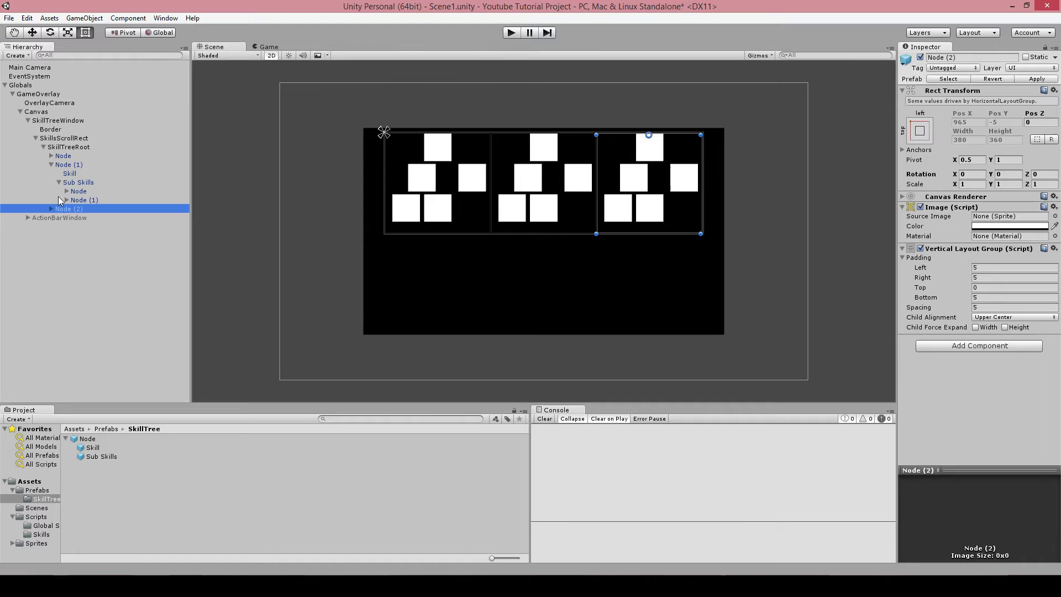
Add a Node prefab into Node (1)'s deepest nested Sub Skills.
click(67, 191)
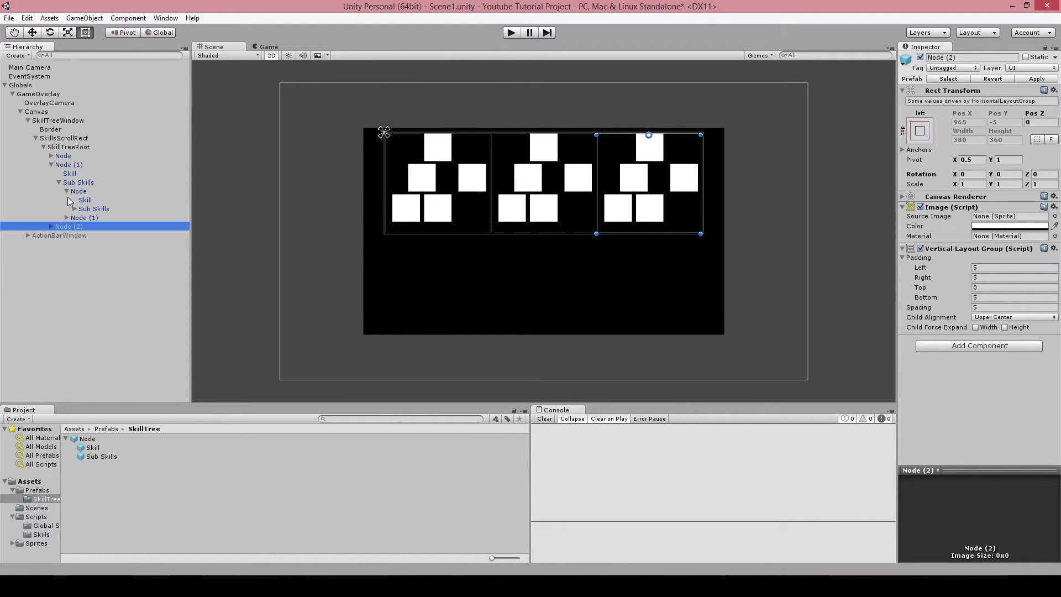
click(76, 209)
click(82, 218)
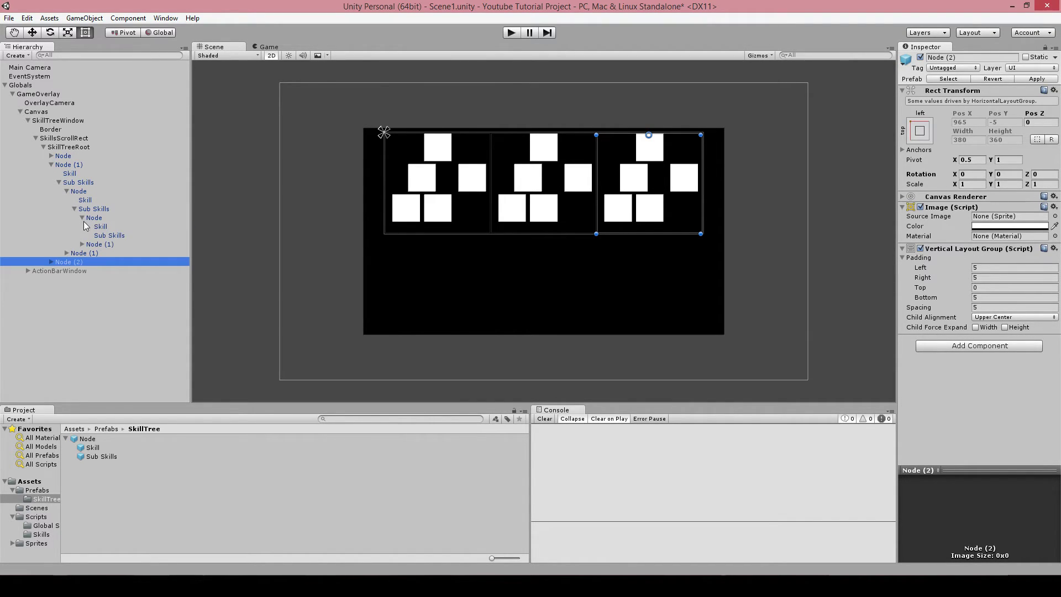
drag(87, 439, 111, 240)
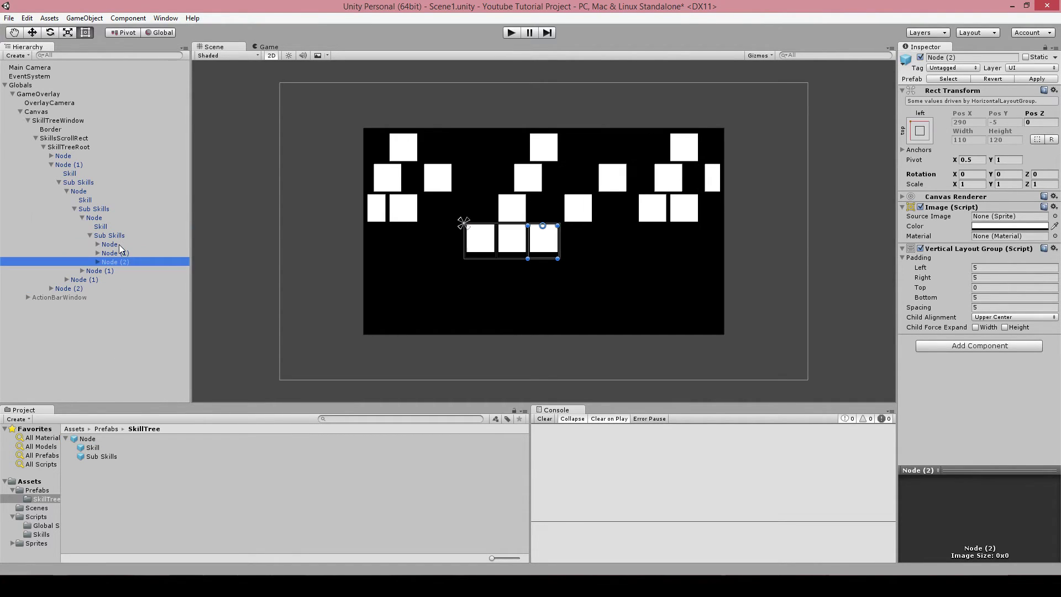
click(626, 257)
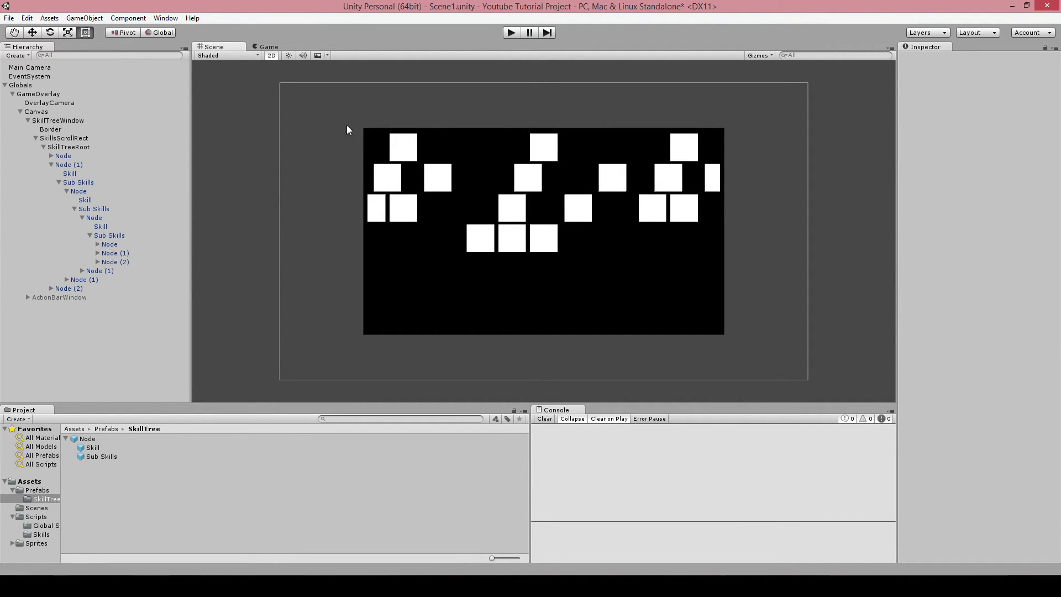
Enter Play mode and scroll and drag the skill tree sideways in the Game view.
click(512, 32)
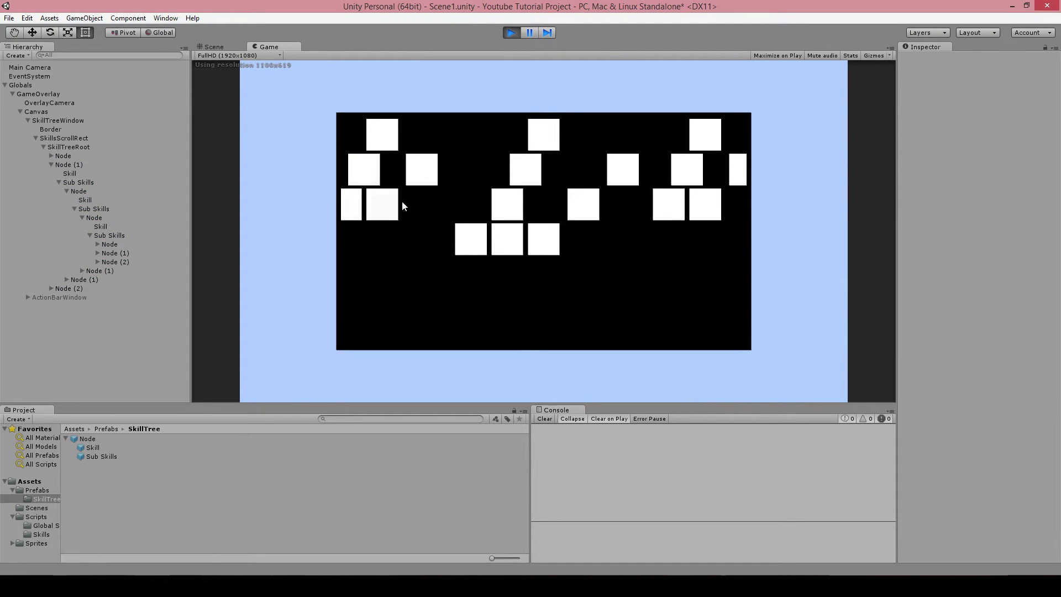
scroll(561, 238, down, 1)
scroll(573, 230, up, 2)
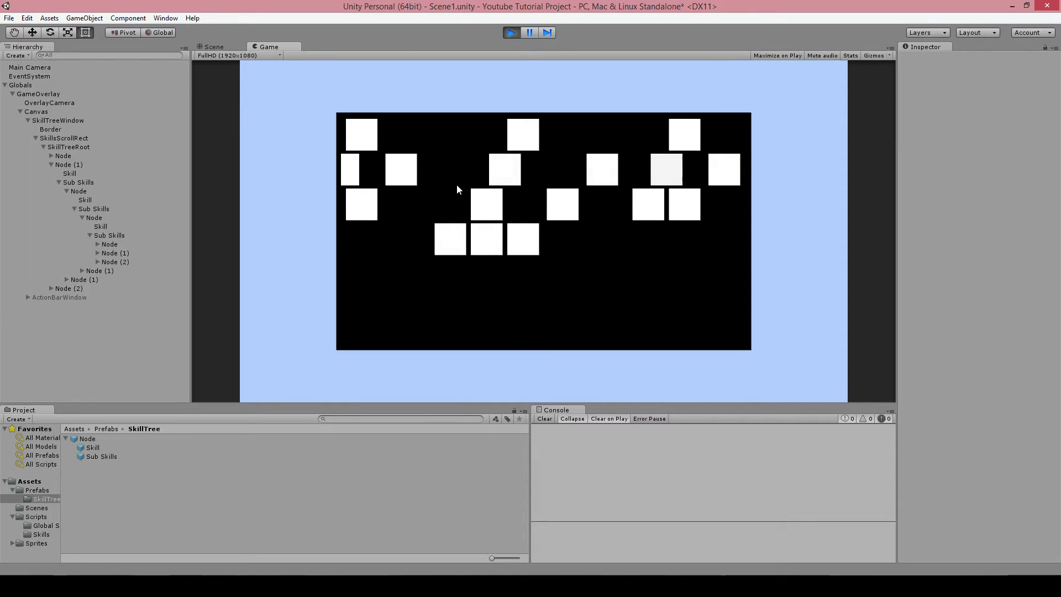
scroll(453, 191, down, 2)
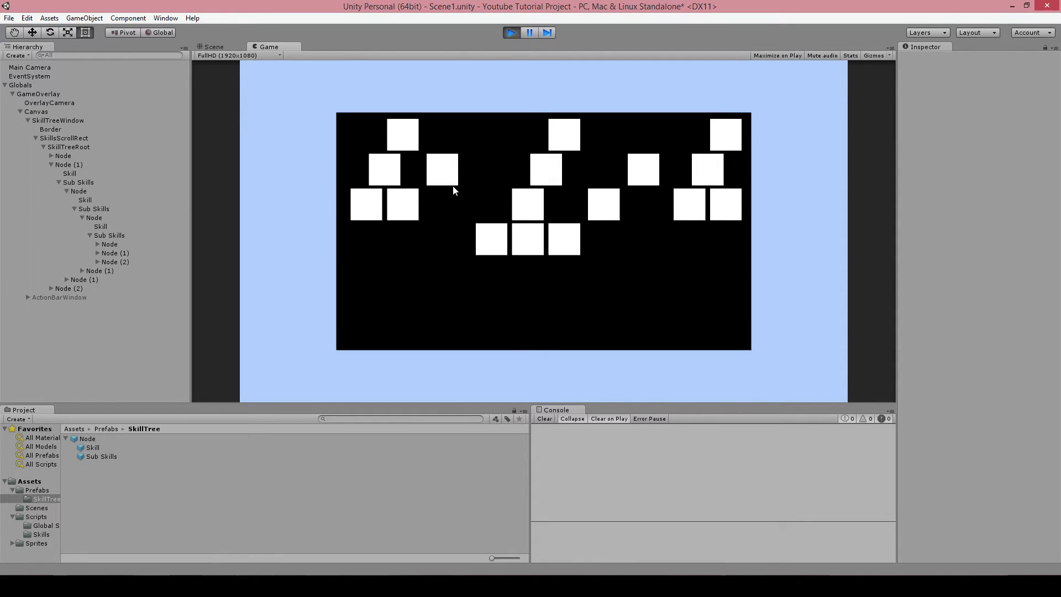
scroll(453, 188, up, 2)
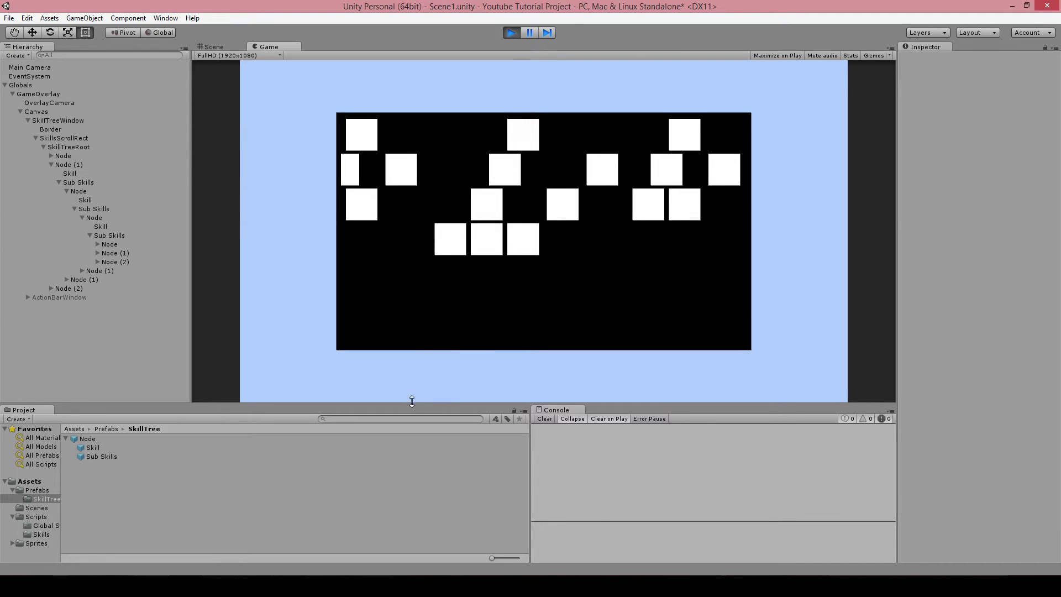
scroll(507, 173, down, 2)
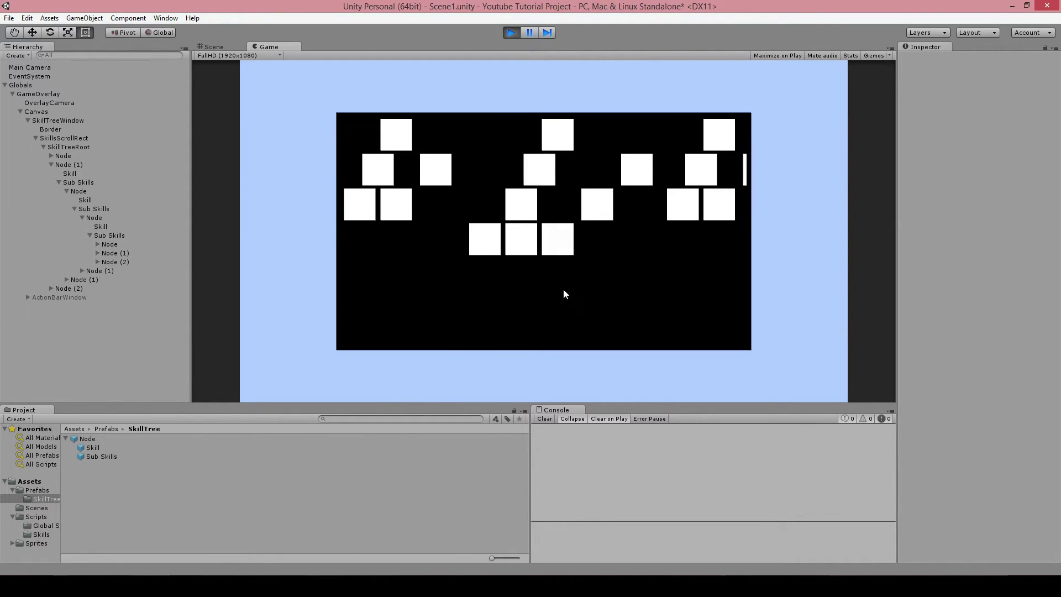
scroll(551, 218, down, 1)
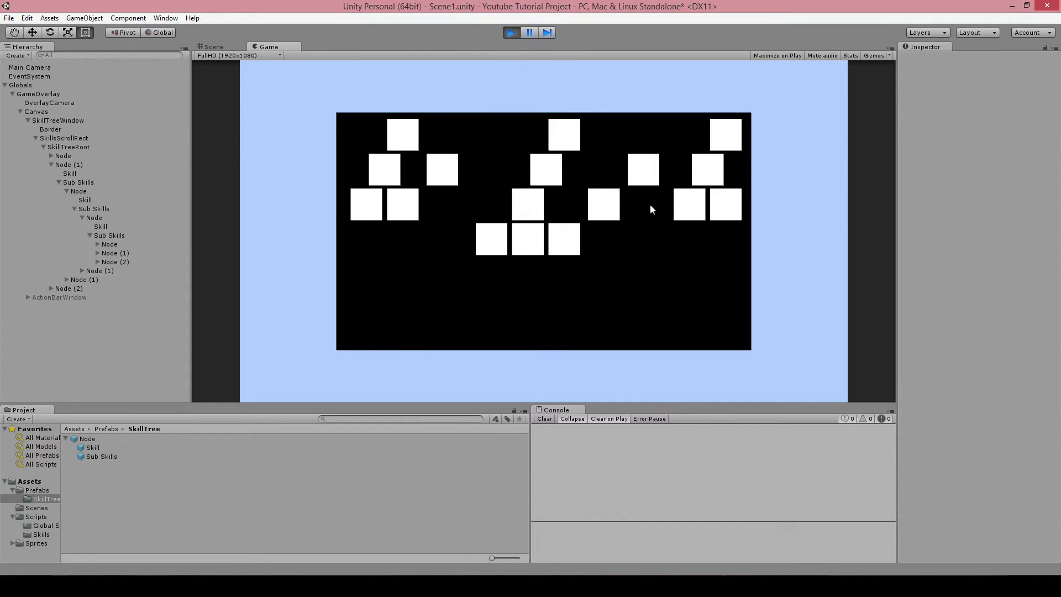
scroll(569, 185, up, 2)
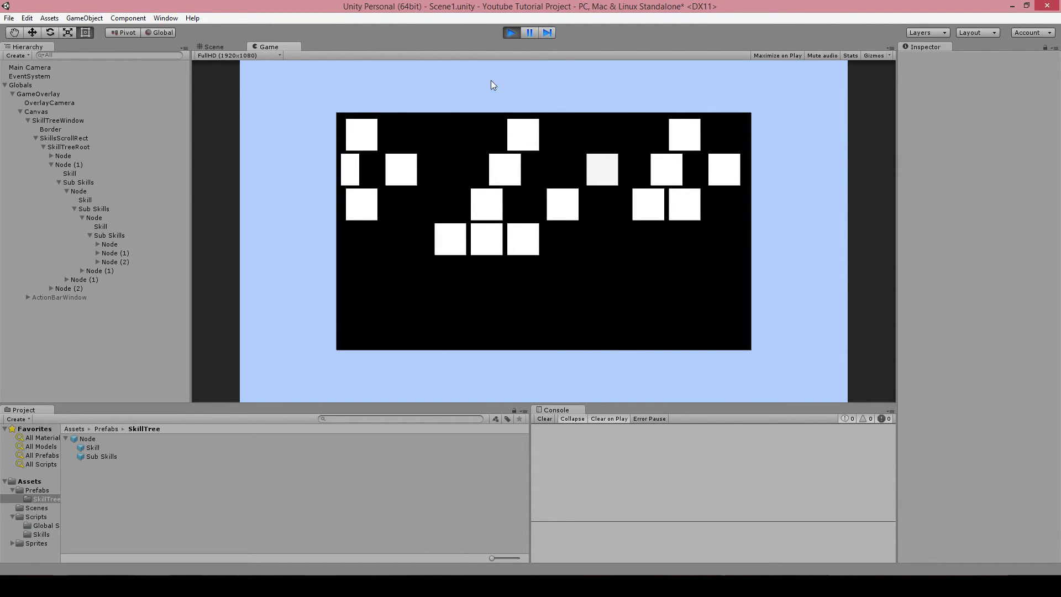
drag(486, 204, 527, 204)
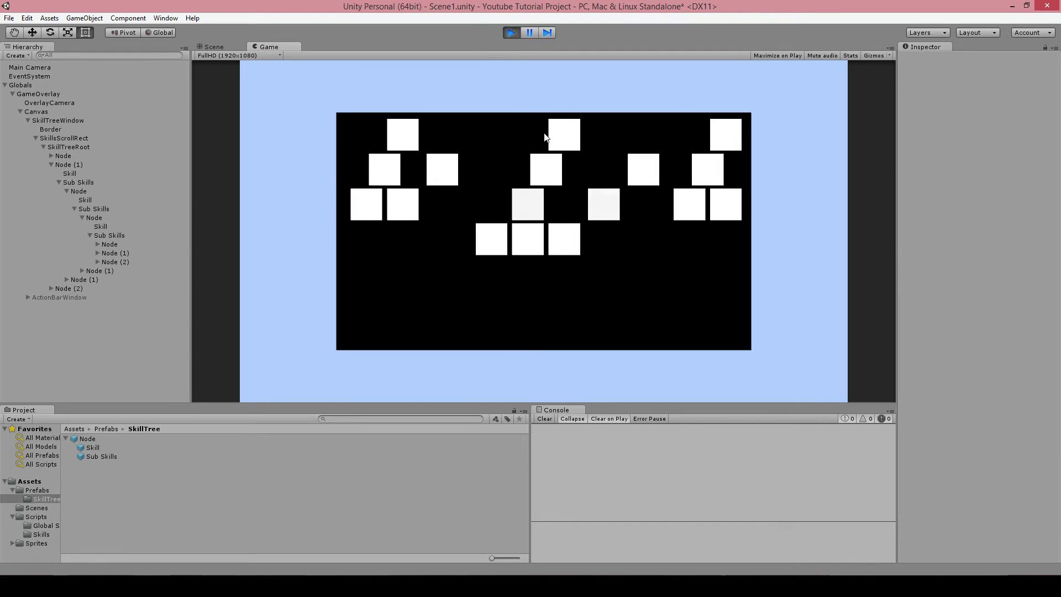
Stop Play mode, then select and collapse the skill nodes in the Hierarchy.
click(514, 38)
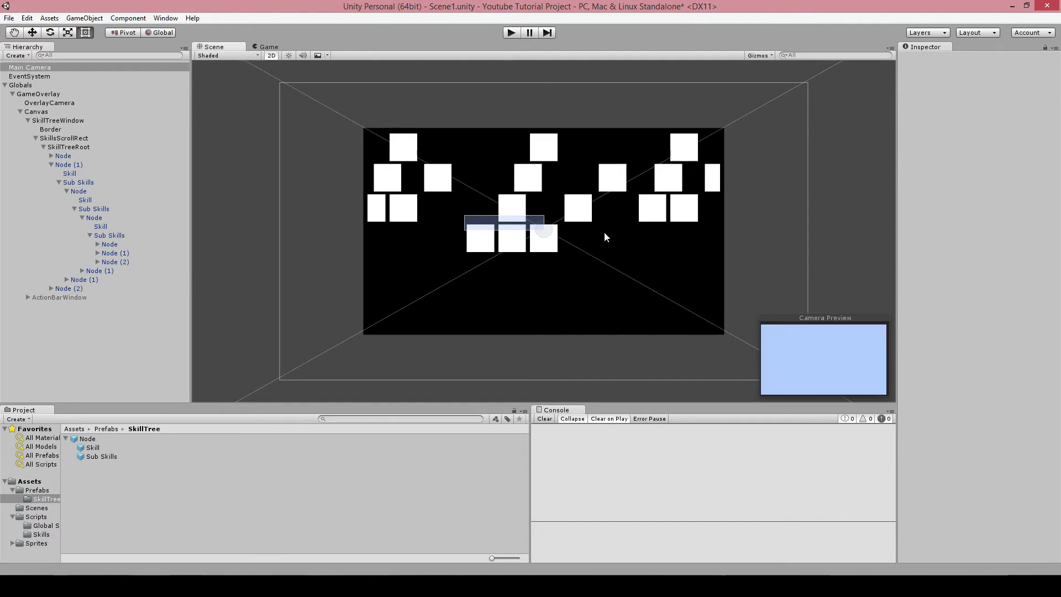
click(626, 252)
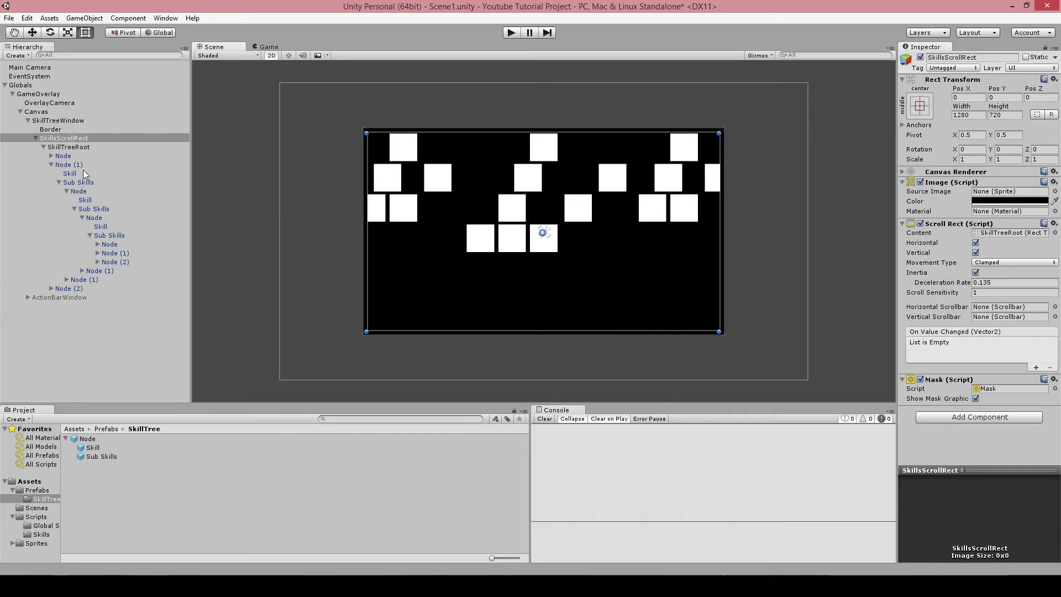
click(62, 156)
click(51, 165)
click(66, 165)
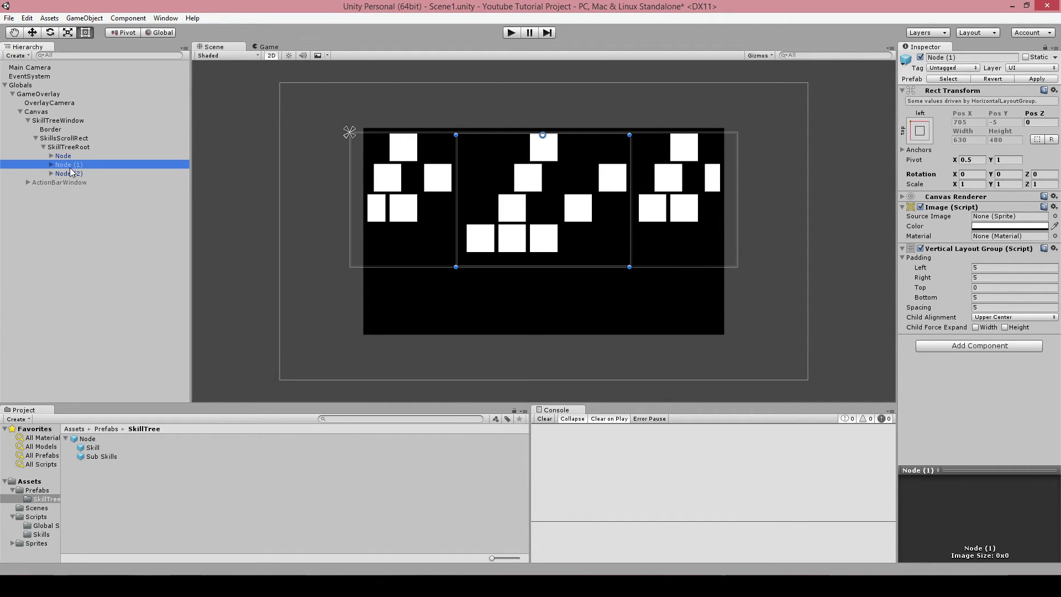
click(65, 174)
Delete Node, Node (1) and Node (2), leaving SkillTreeRoot empty.
click(69, 156)
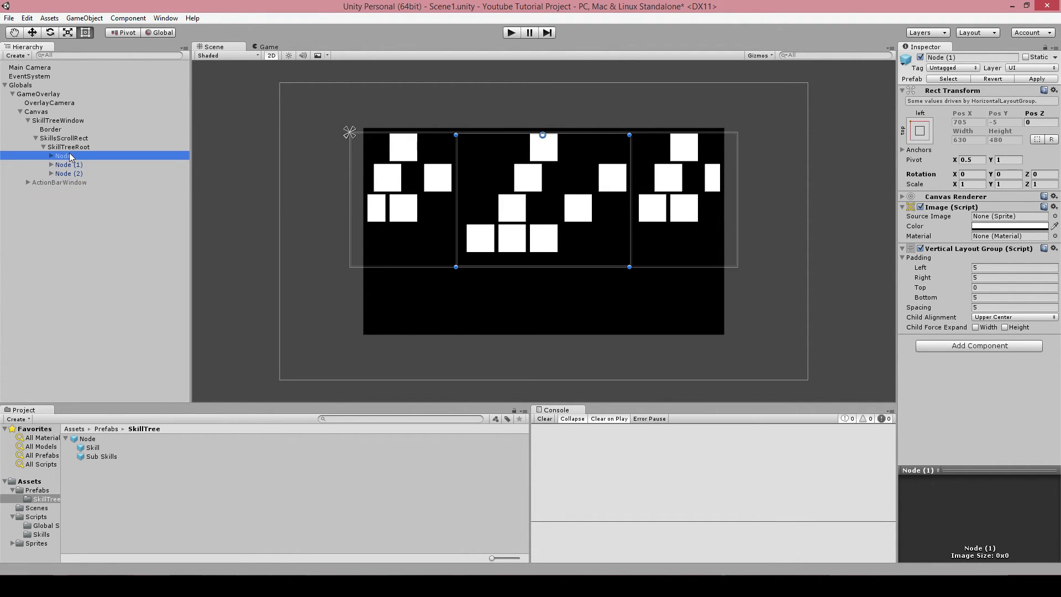
key(Delete)
click(69, 153)
key(Delete)
click(69, 154)
key(Delete)
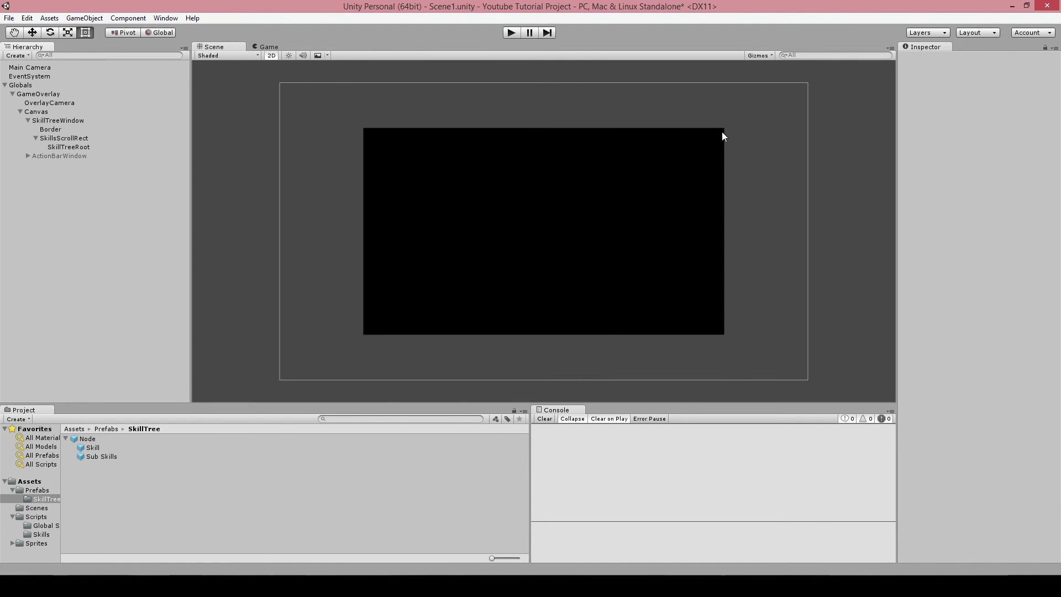
Select ActionBarWindow, then browse from the Prefabs folder up to Assets and into Scripts.
click(75, 156)
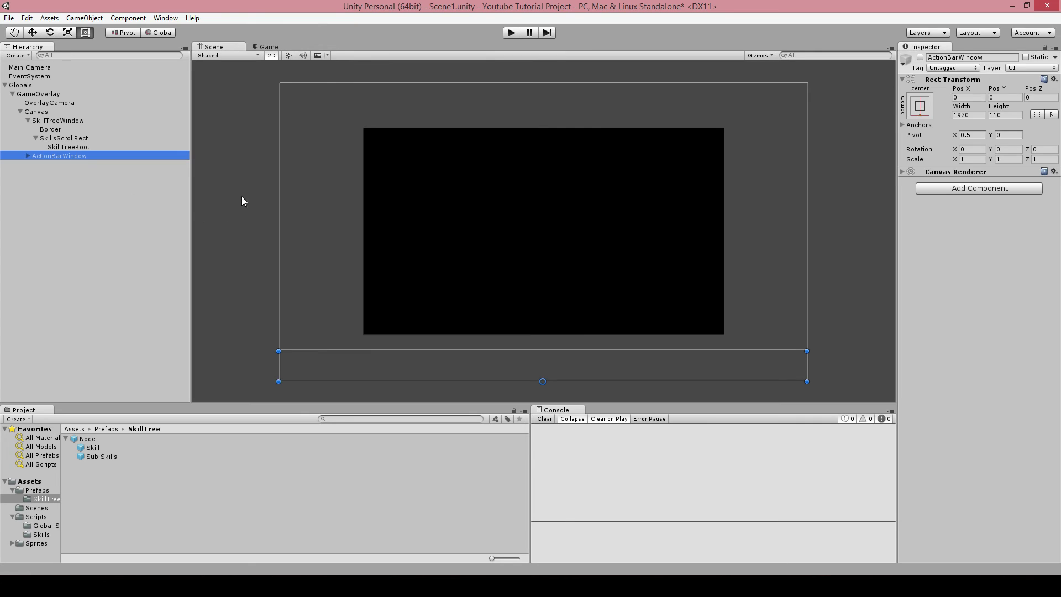
click(104, 429)
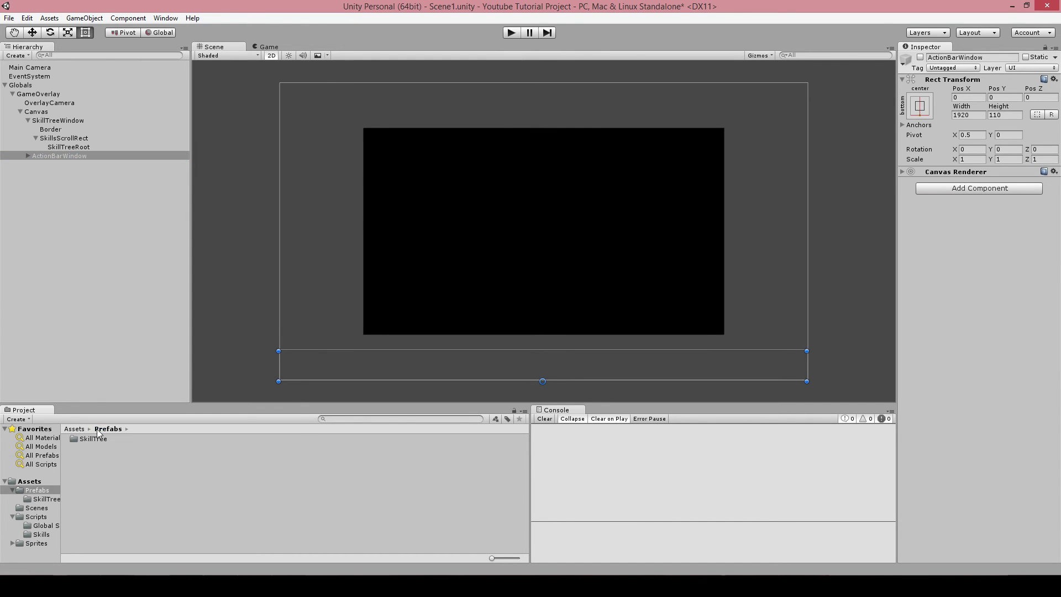
click(77, 430)
double_click(98, 456)
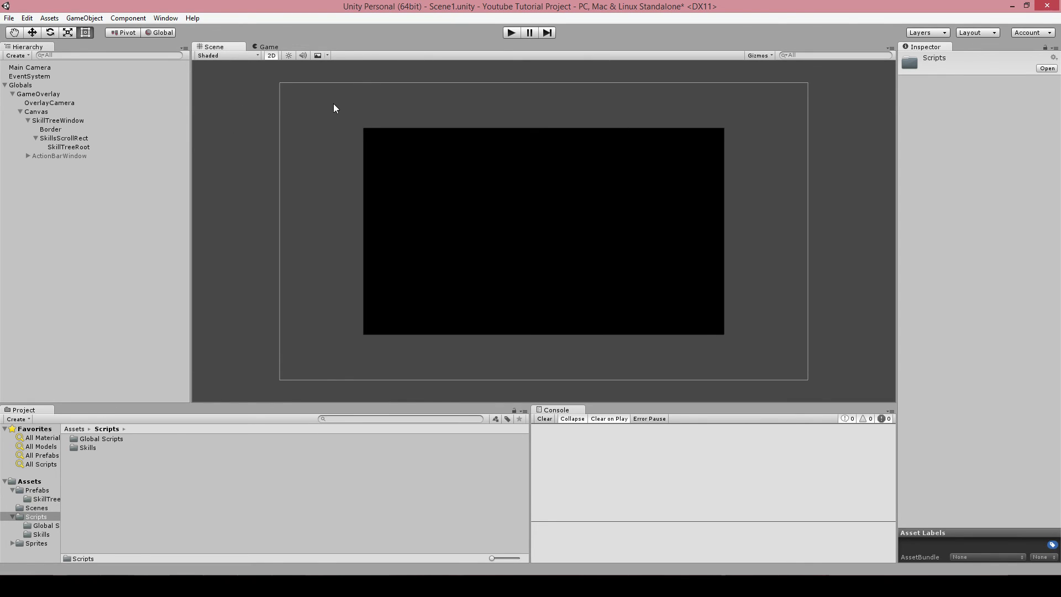
Box-select objects in the Scene view, select the Canvas, then clear the selection.
drag(334, 104, 772, 124)
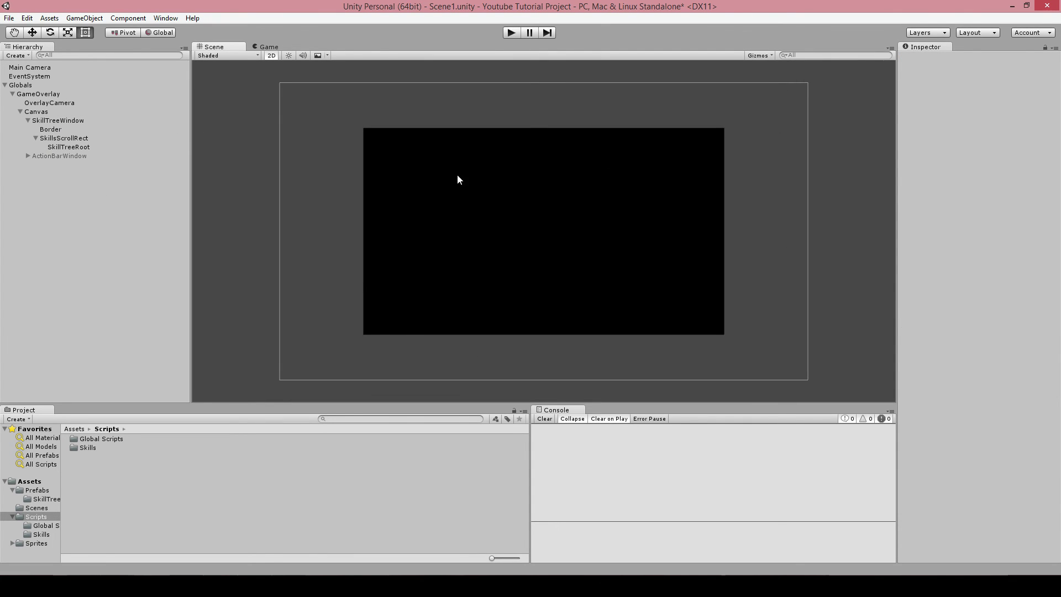
drag(324, 87, 748, 367)
click(313, 90)
click(322, 117)
click(328, 70)
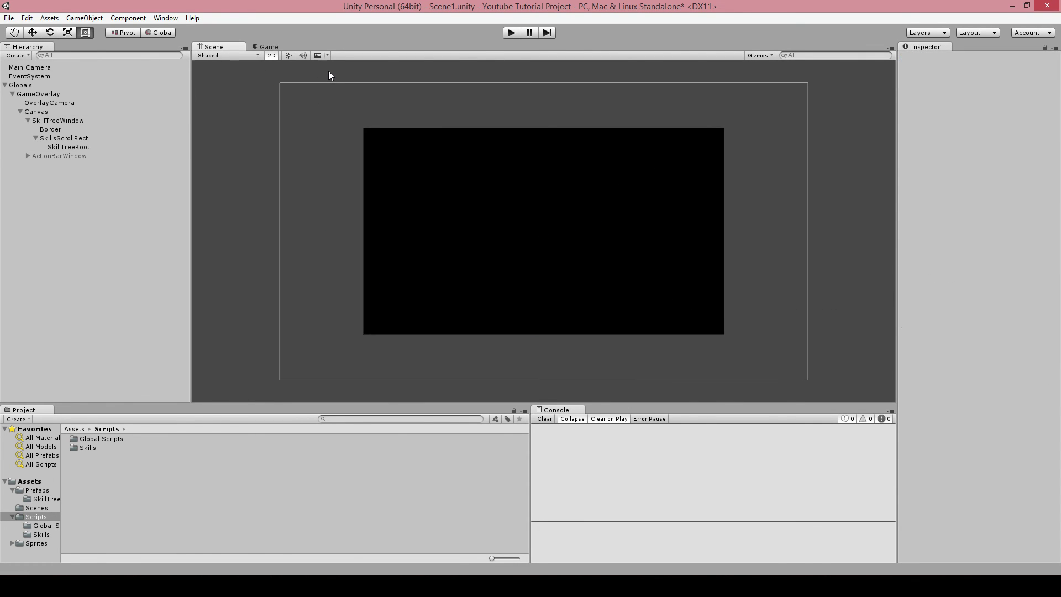